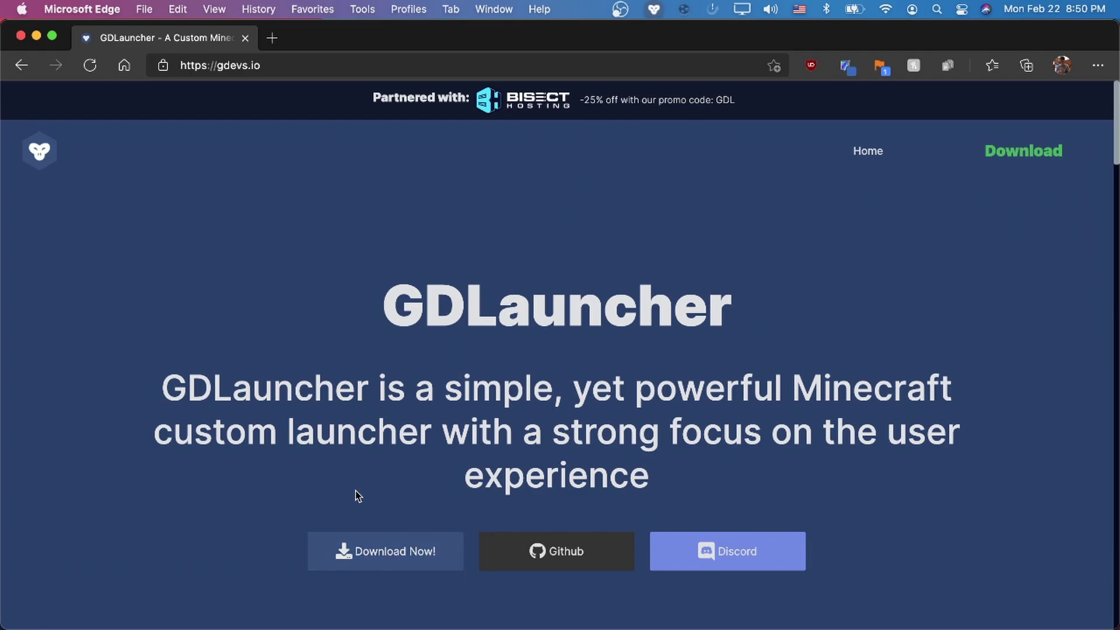
Step: Download the macOS build of GDLauncher from gdevs.io and launch it to reach Java Setup
left_click(389, 565)
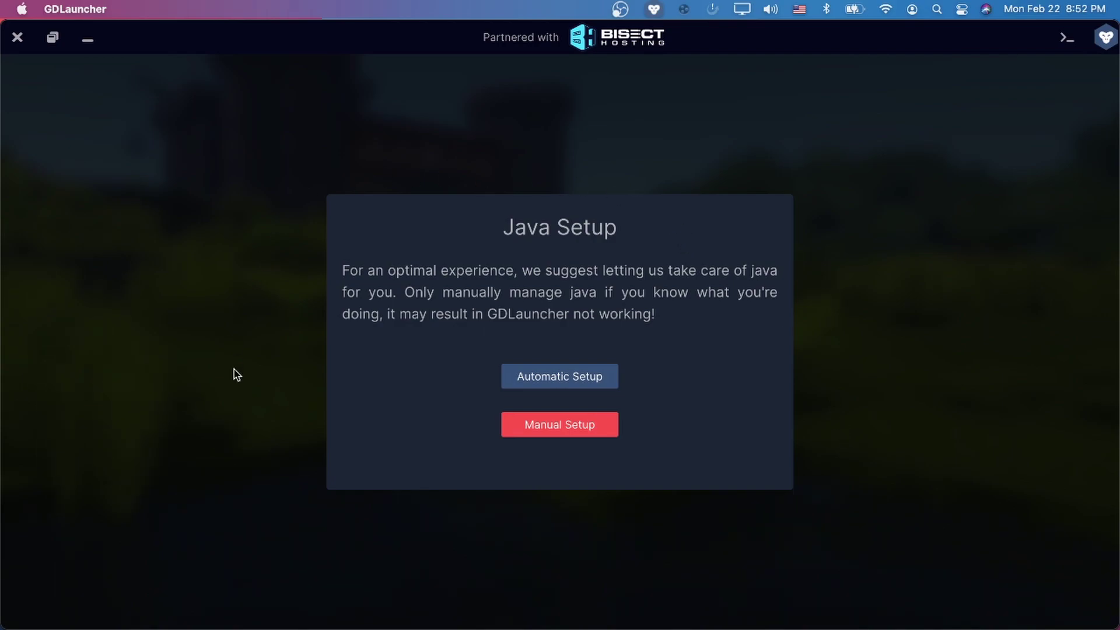
Step: Install Java with Automatic Setup and skip through the welcome slides to the empty home page
left_click(580, 377)
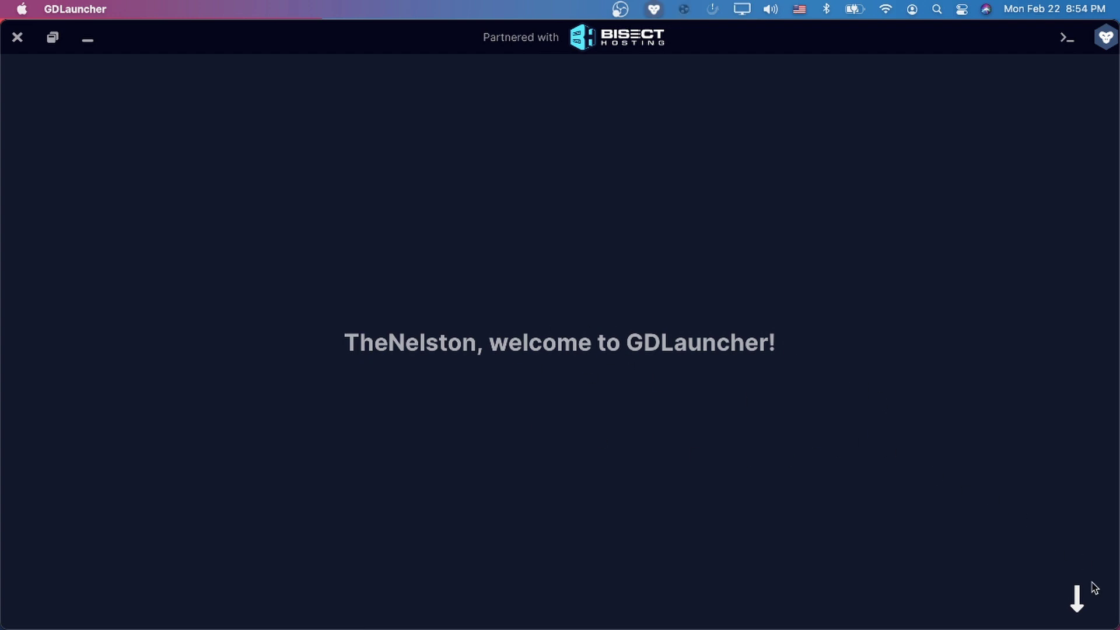
left_click(1077, 599)
left_click(1077, 597)
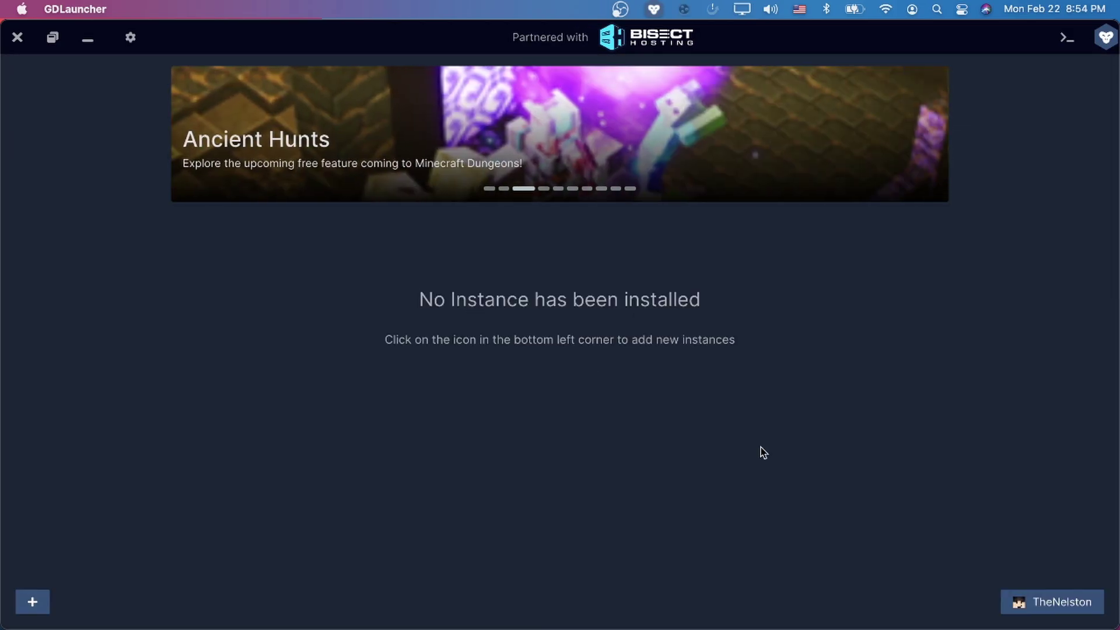
Step: Open the new-instance window's Twitch modpack catalogue and search for 'rebirth'
left_click(32, 602)
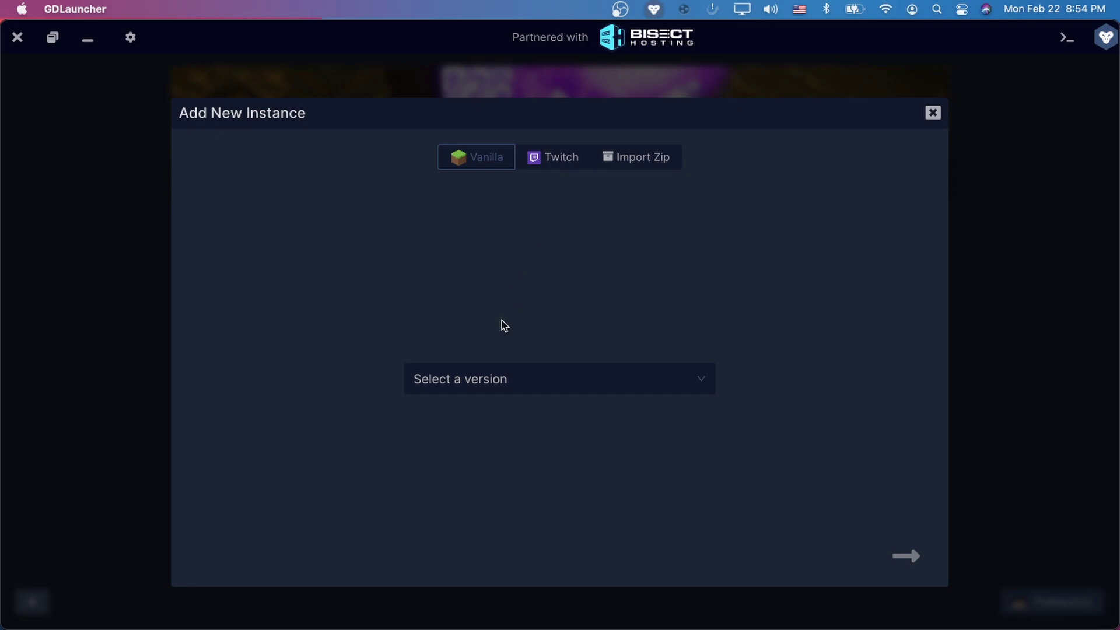
left_click(570, 378)
left_click(525, 381)
left_click(550, 161)
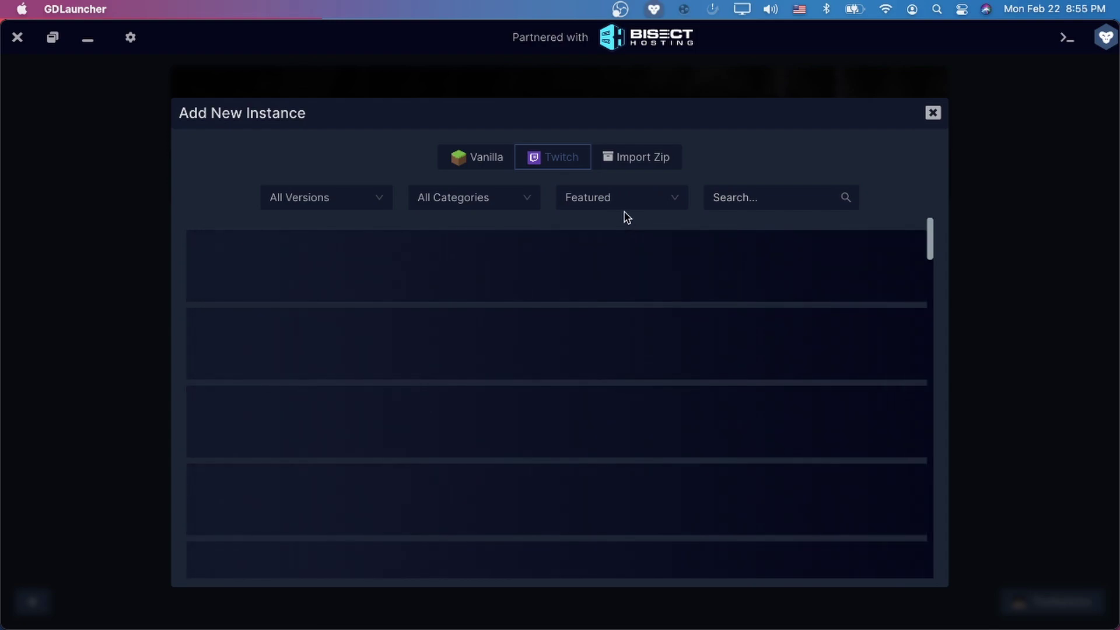
left_click(637, 169)
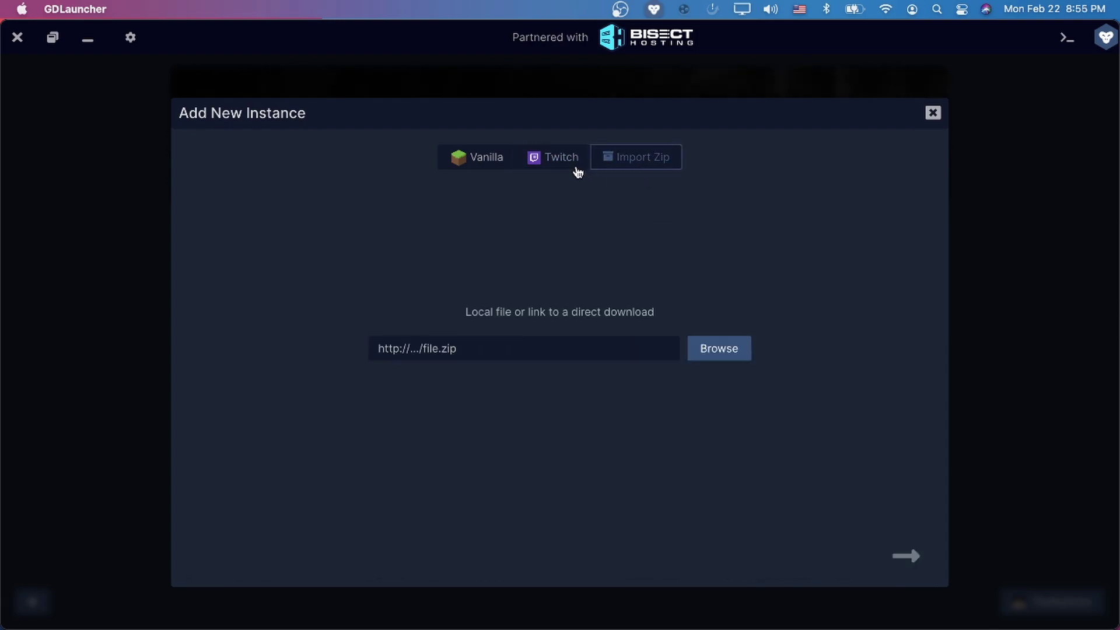
left_click(578, 171)
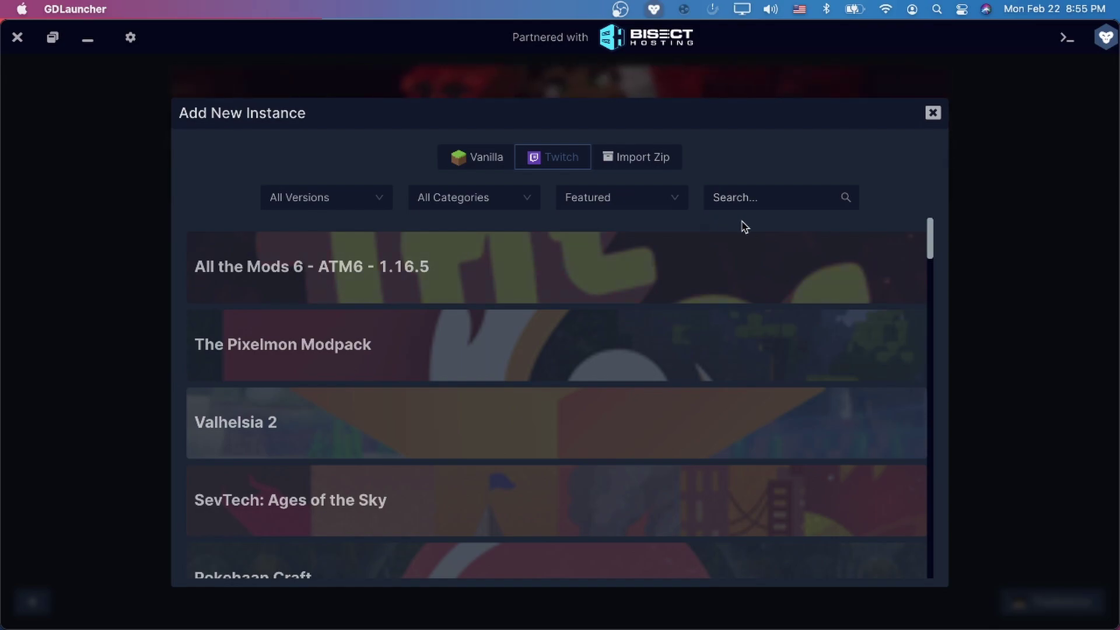
left_click(759, 206)
type("rebirth")
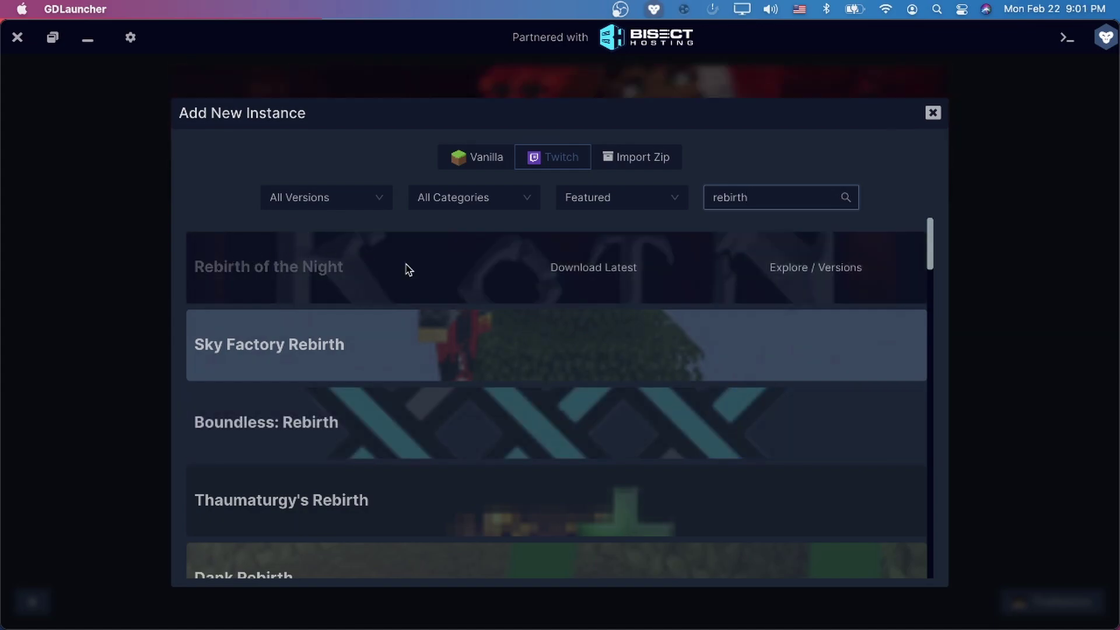
mouse_move(569, 266)
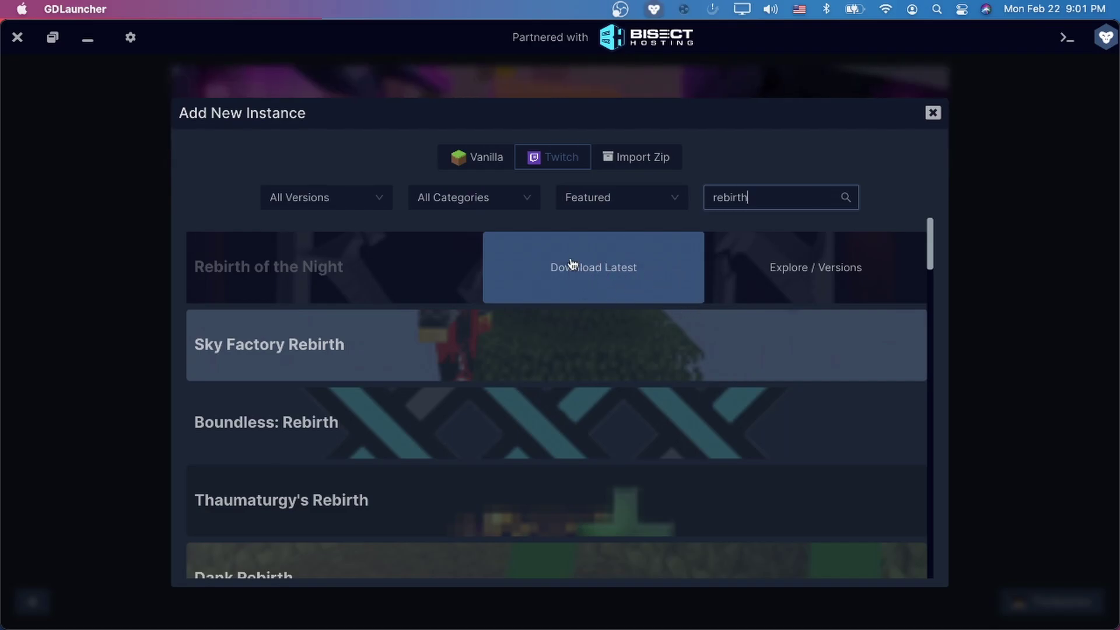
Step: Install the latest Rebirth of the Night release as an instance named 'rotn 3'
left_click(777, 263)
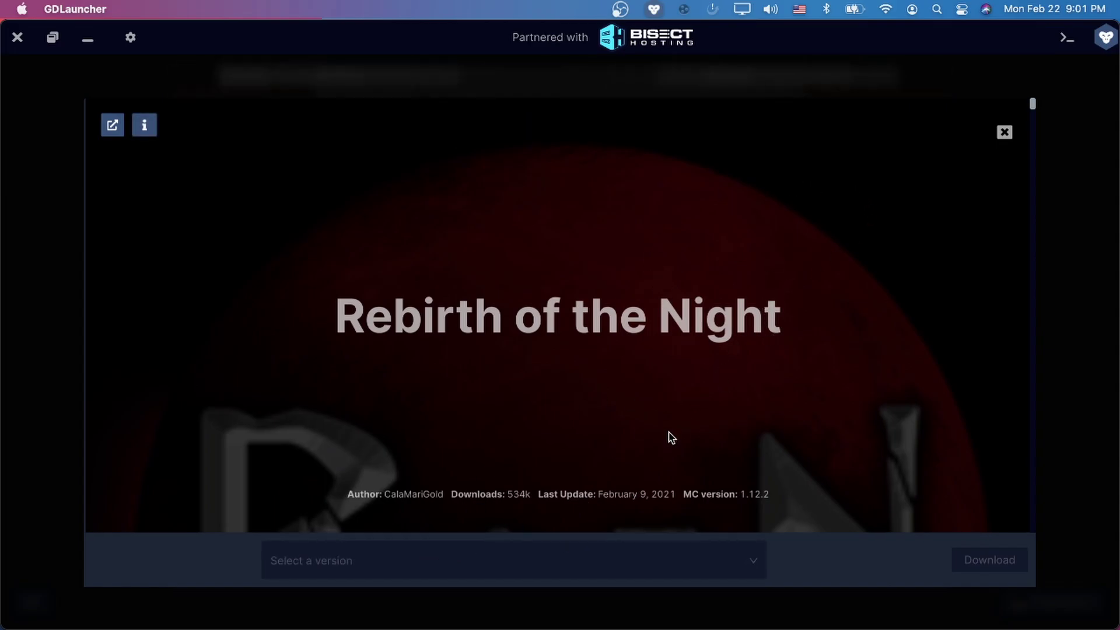
left_click(576, 575)
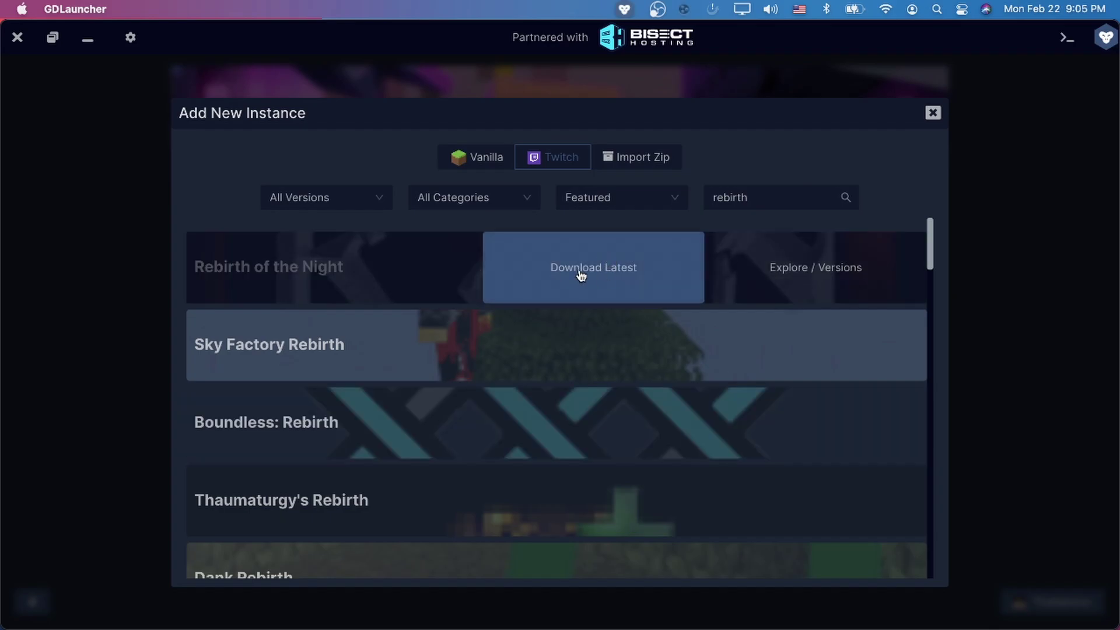
left_click(581, 275)
left_click(544, 443)
key("super+a")
type("ro")
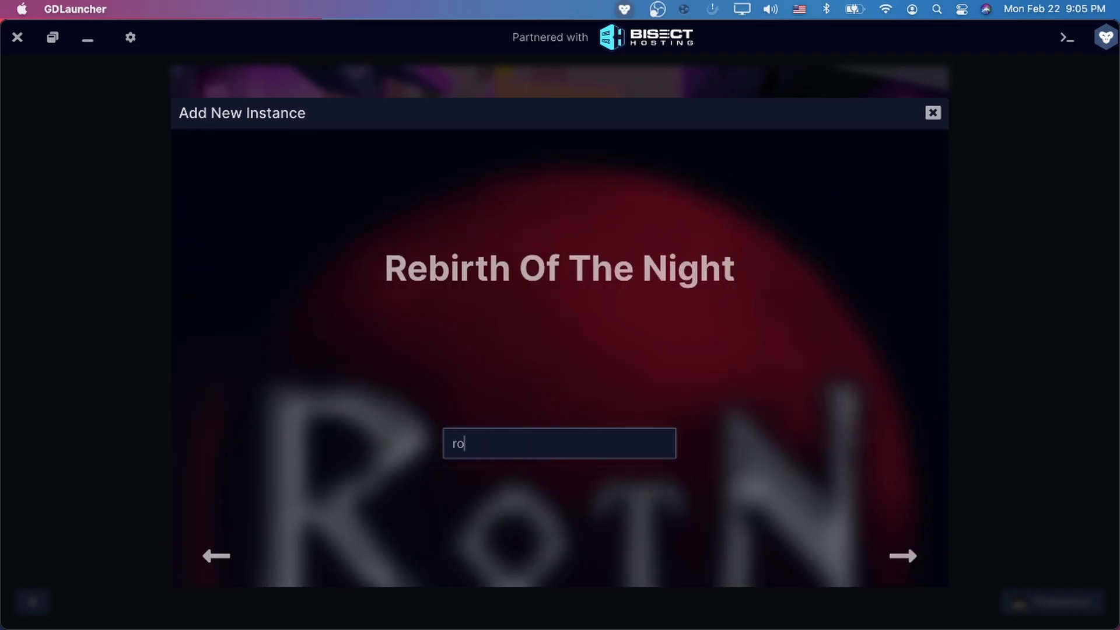
type("tn 3")
left_click(901, 555)
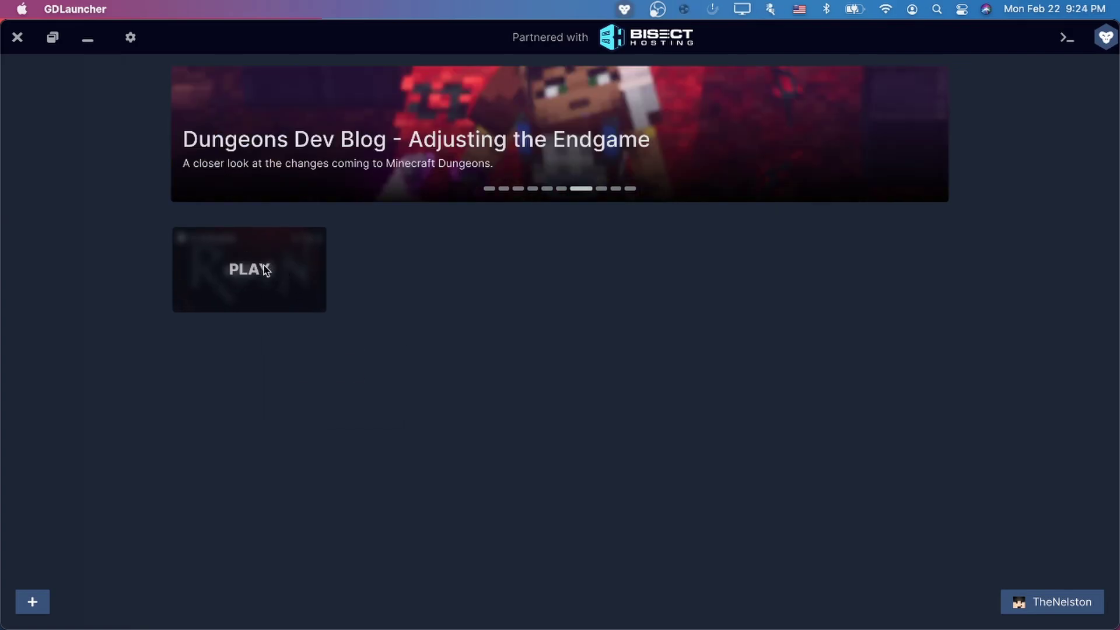
Step: In rotn 3's settings, override Java memory to 6144 MB and enable Java argument override
right_click(264, 269)
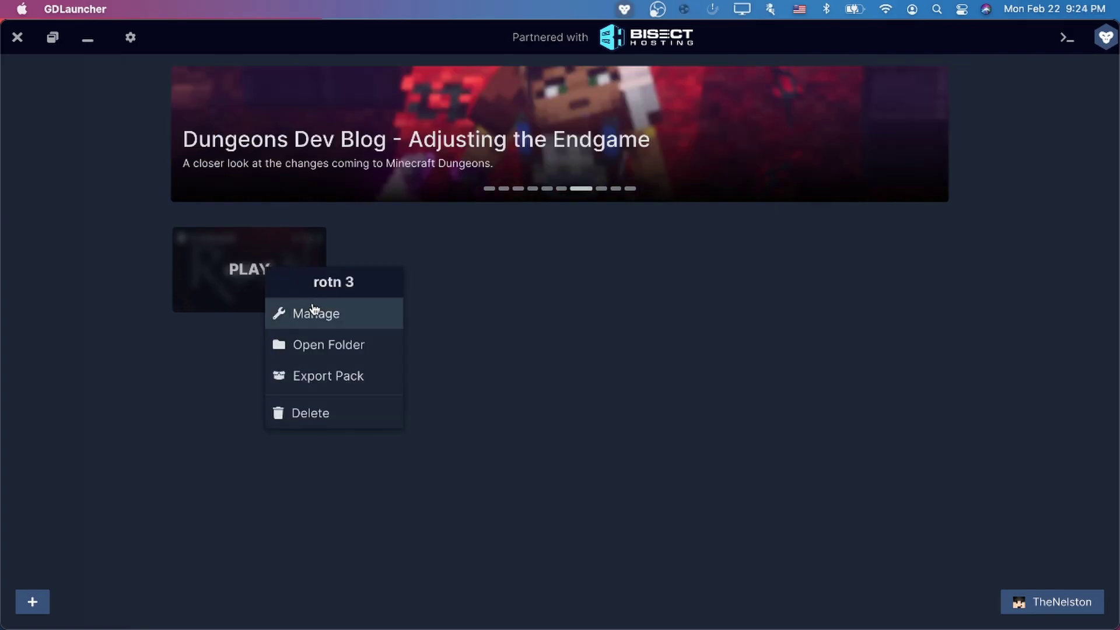
left_click(313, 312)
left_click(968, 477)
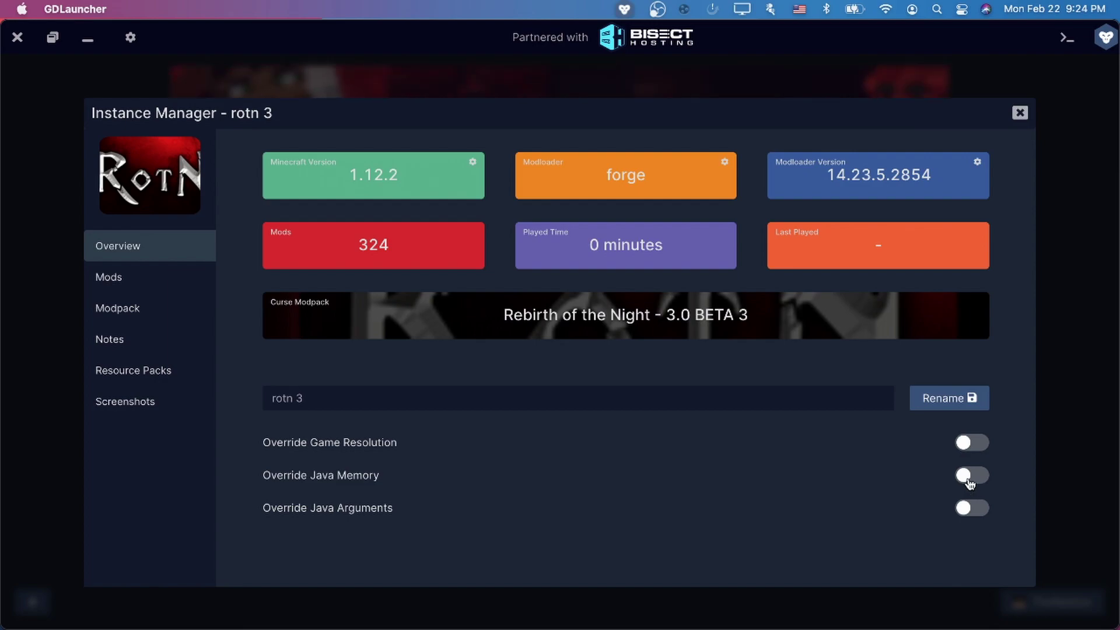
mouse_move(412, 516)
left_mouse_down()
mouse_move(553, 518)
mouse_move(518, 520)
left_mouse_up()
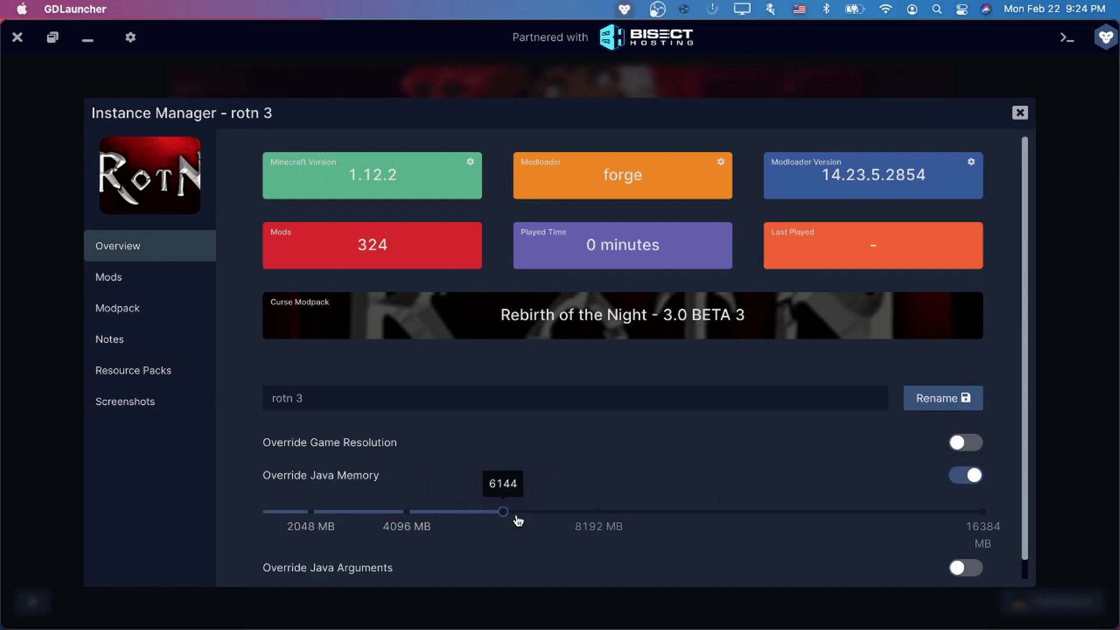
scroll(918, 521, "down", 1)
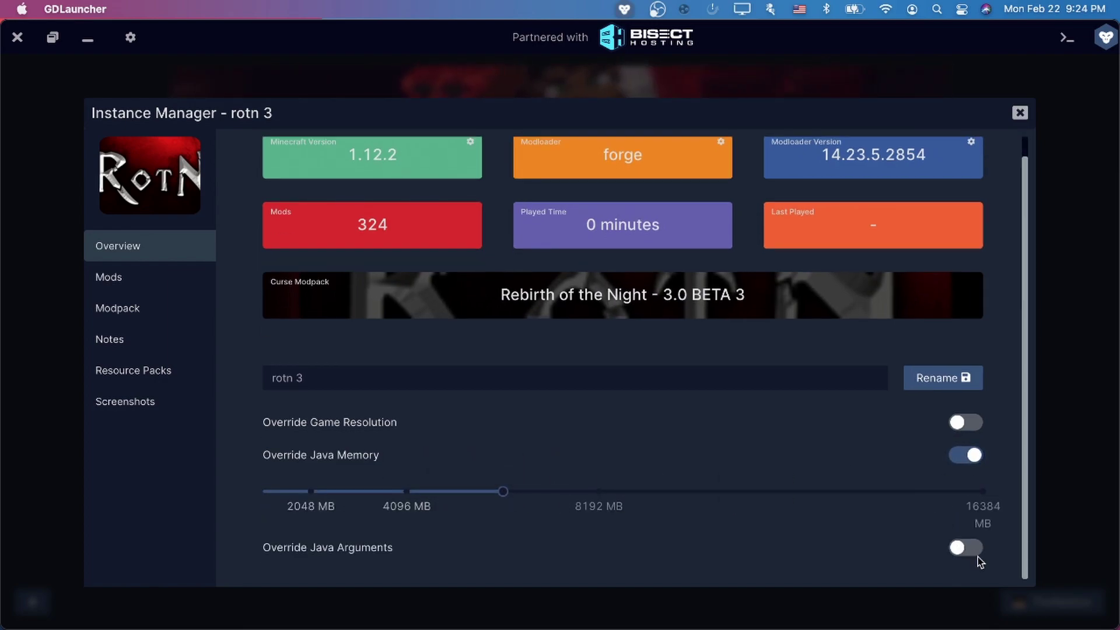
left_click(963, 549)
scroll(601, 517, "down", 2)
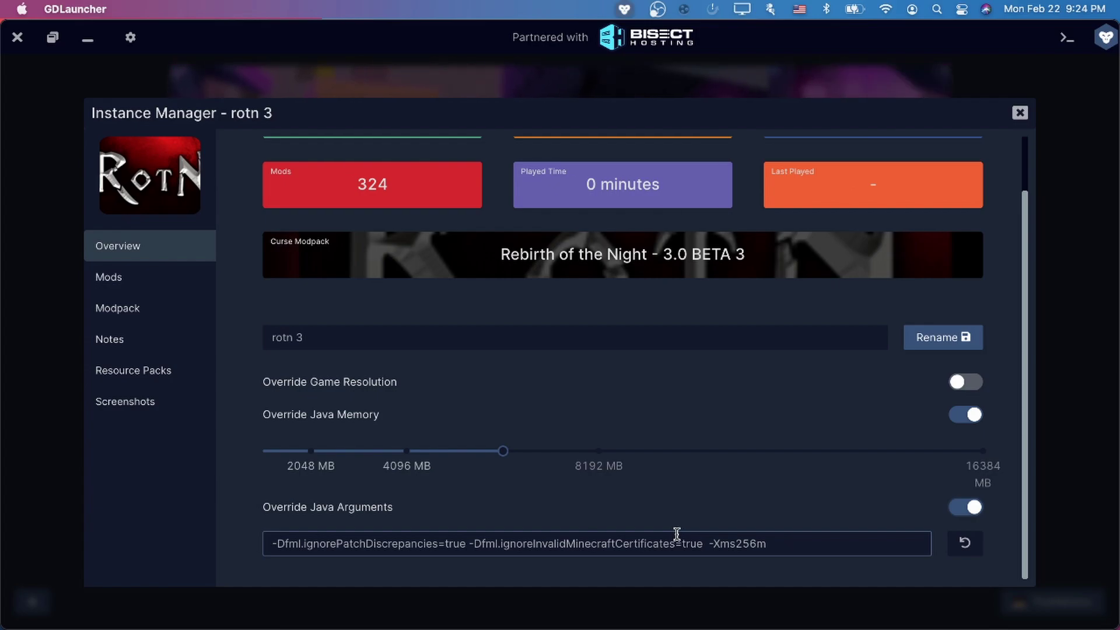
key("Escape")
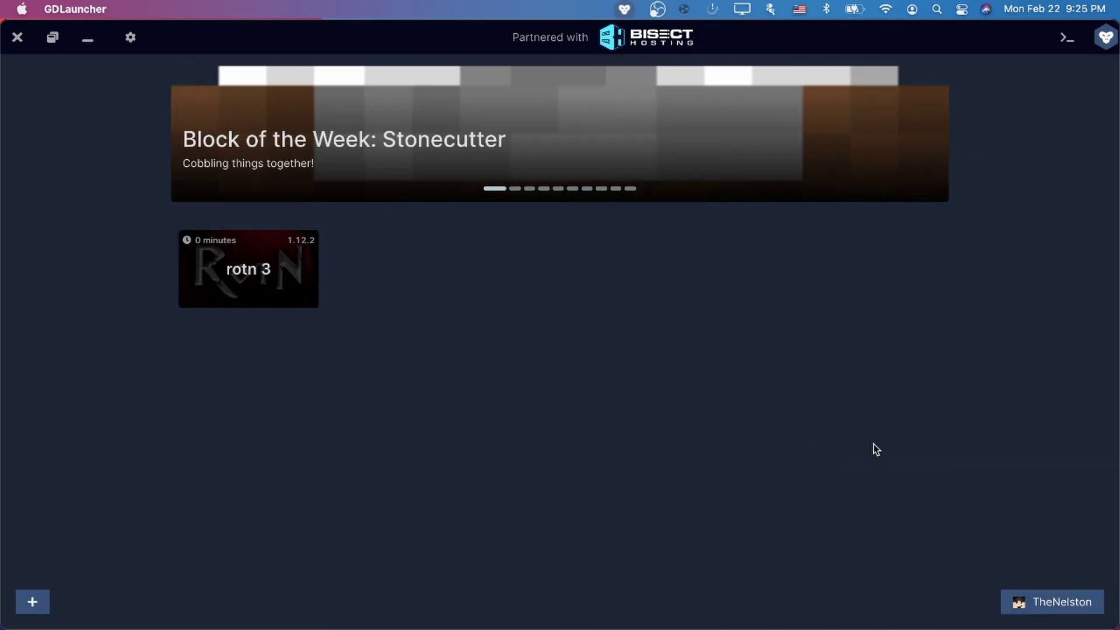